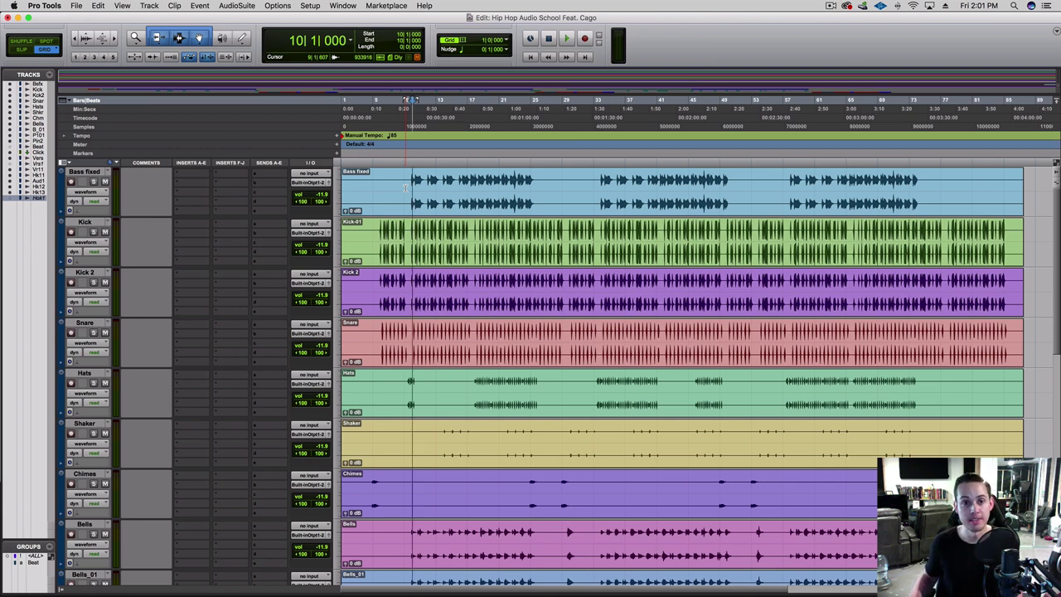
Insert the Scheps 73 EQ on Bass fixed's first insert and move its window left.
click(184, 175)
mouse_move(241, 194)
mouse_move(328, 198)
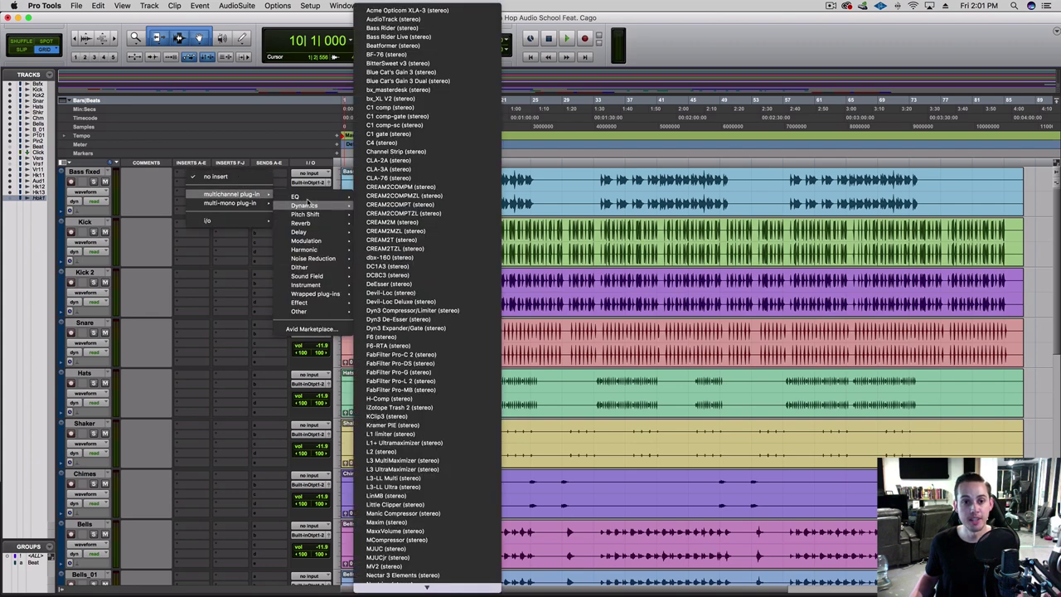
click(401, 548)
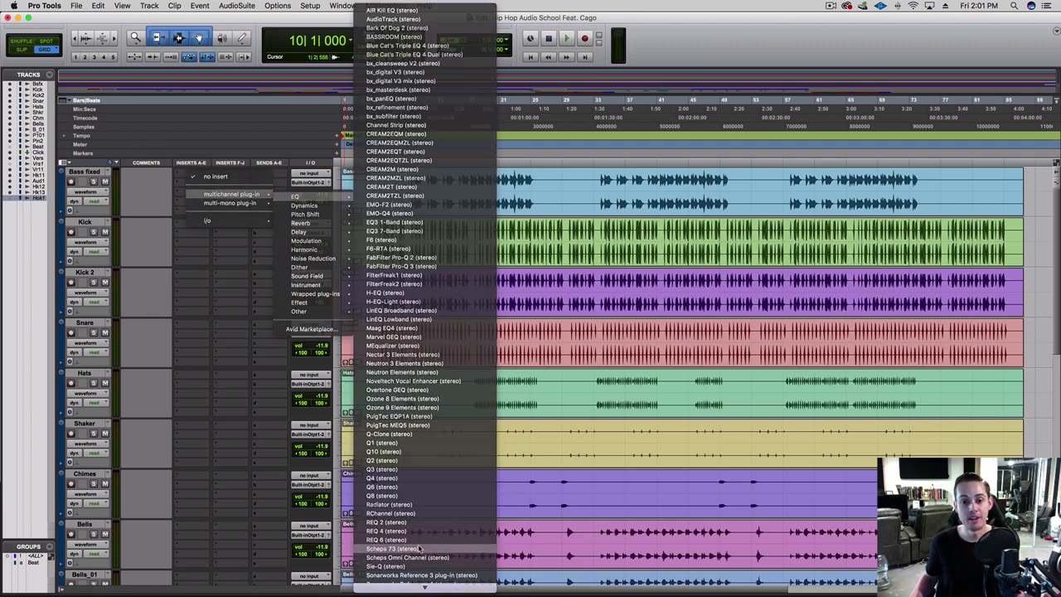
drag(448, 199, 369, 200)
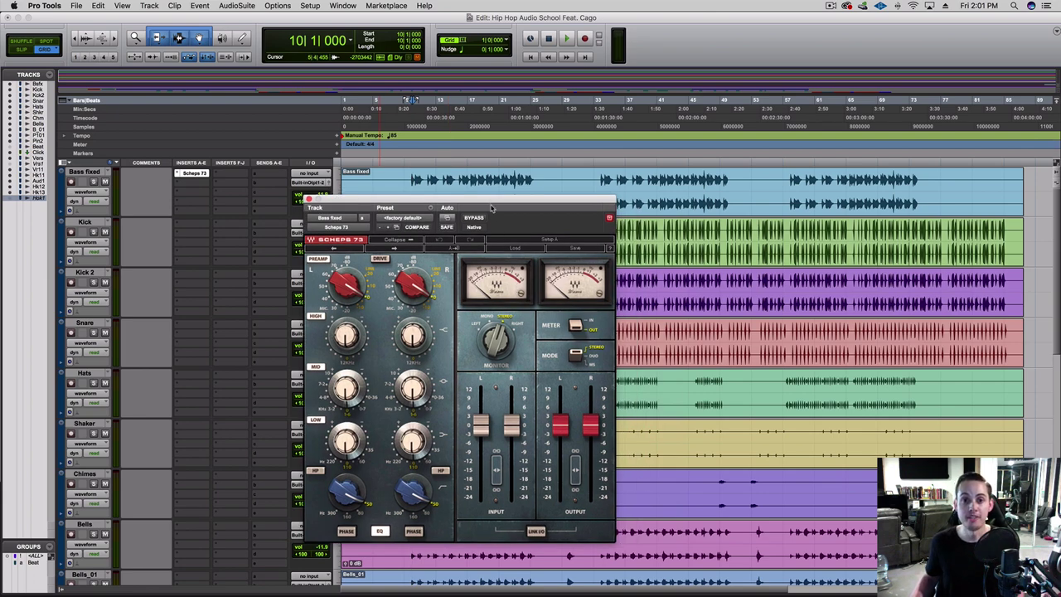
drag(492, 208, 478, 220)
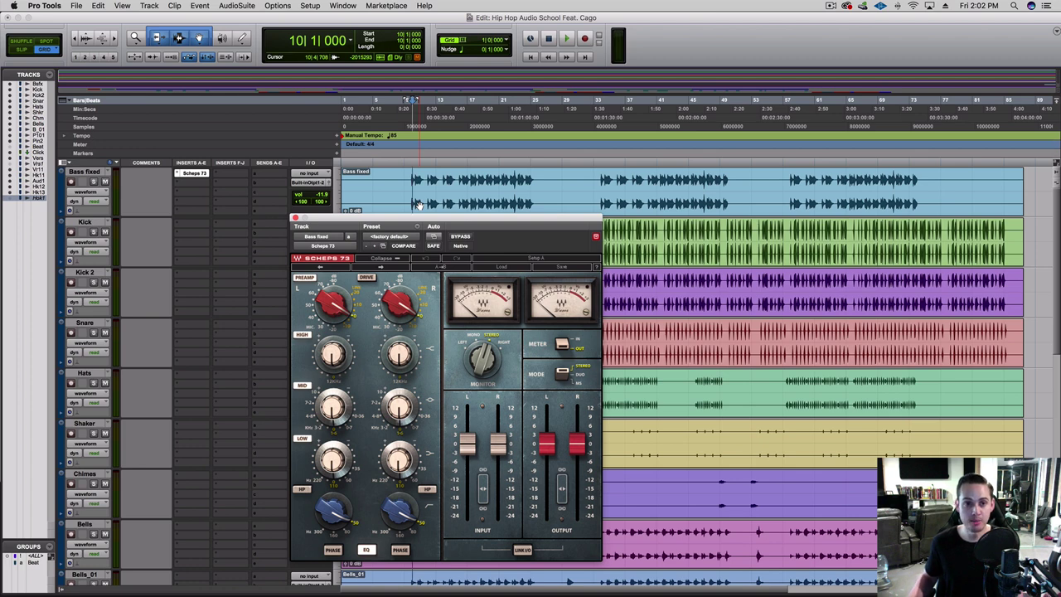
key(space)
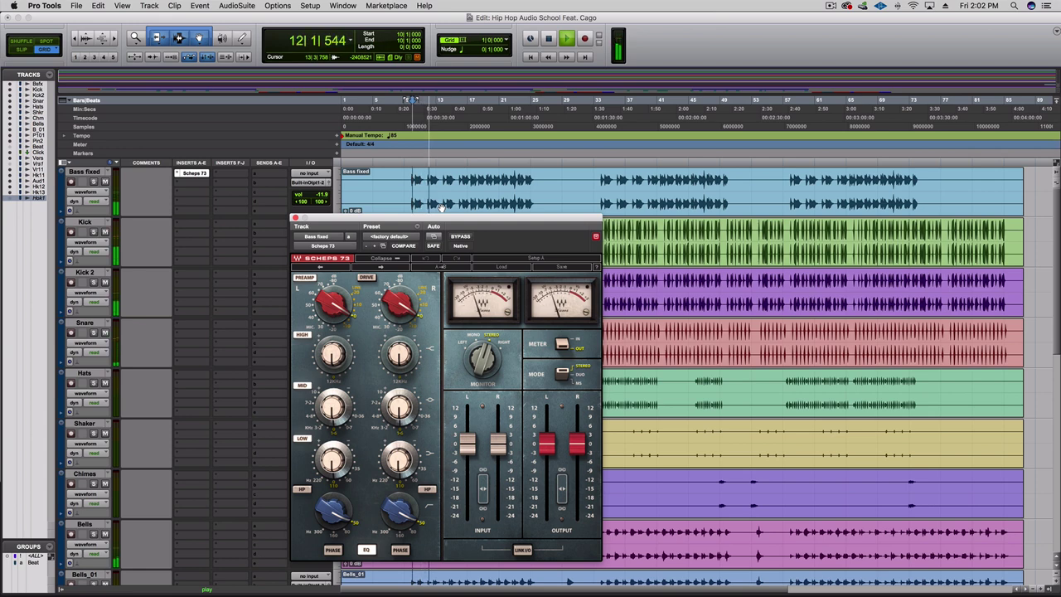
key(space)
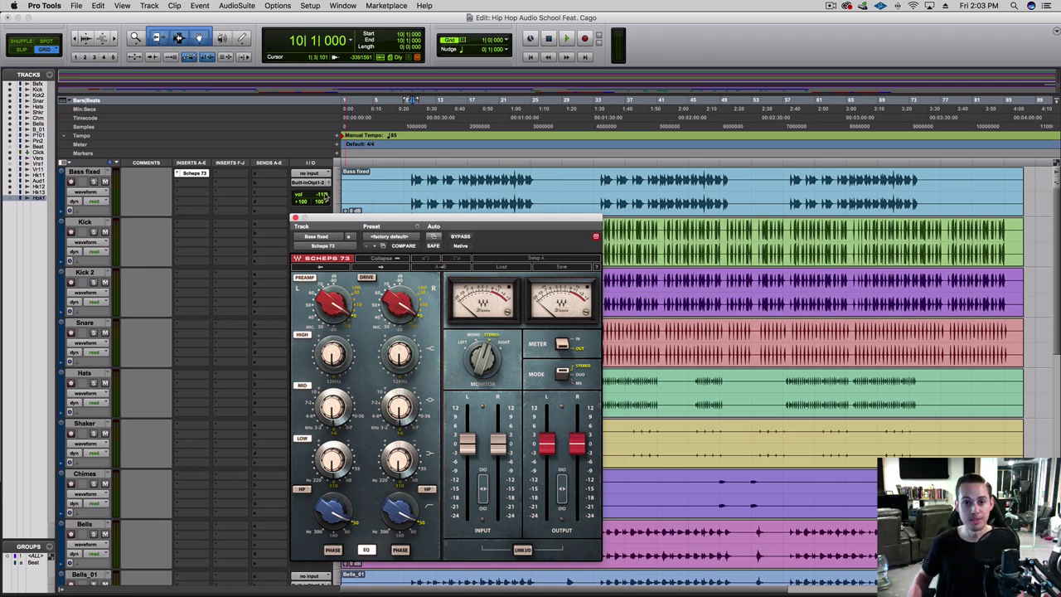
key(space)
drag(323, 196, 326, 209)
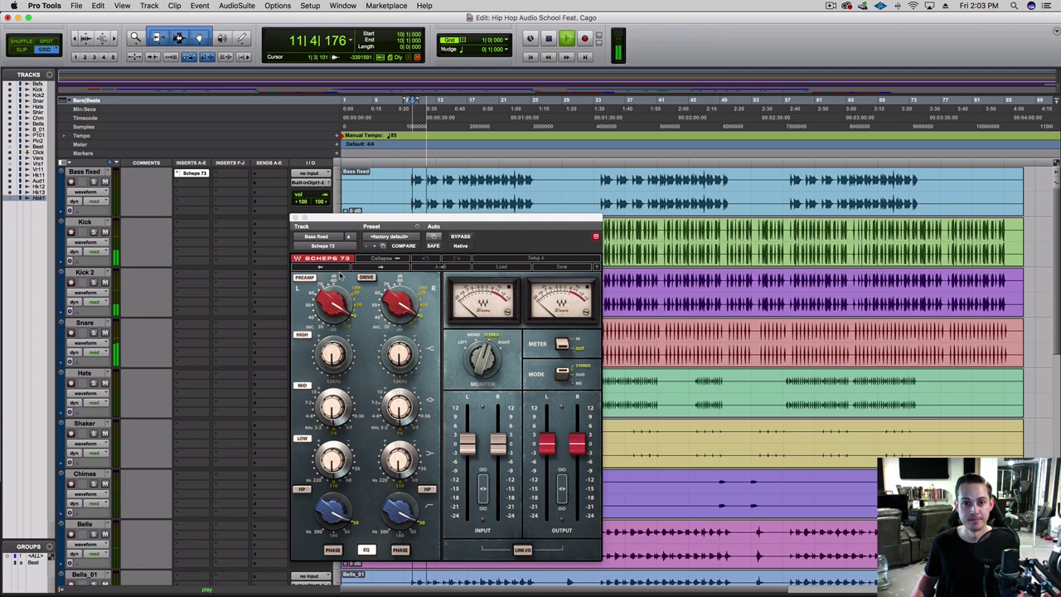
key(space)
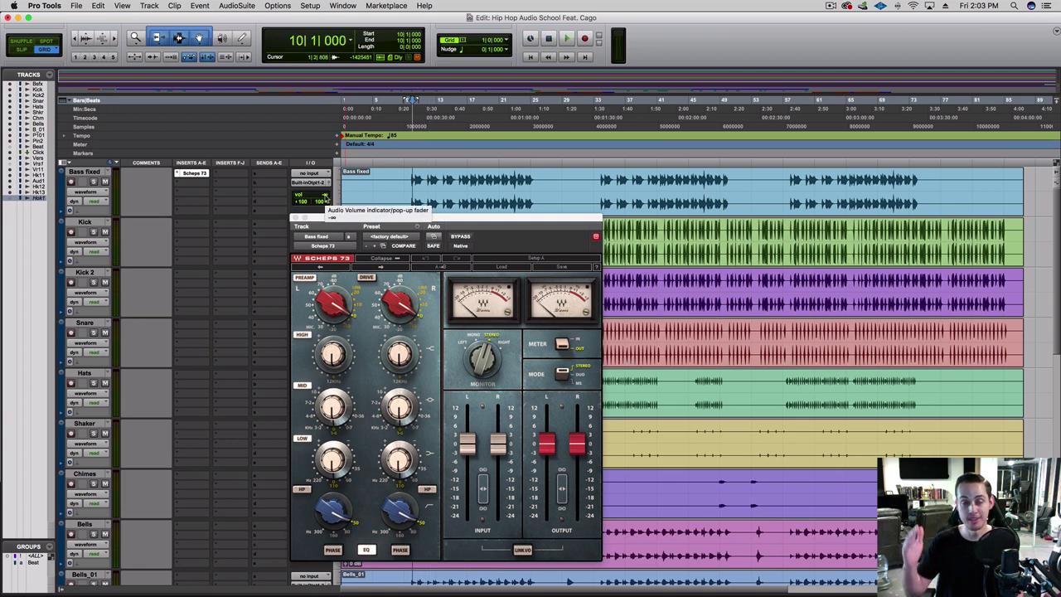
drag(326, 199, 325, 190)
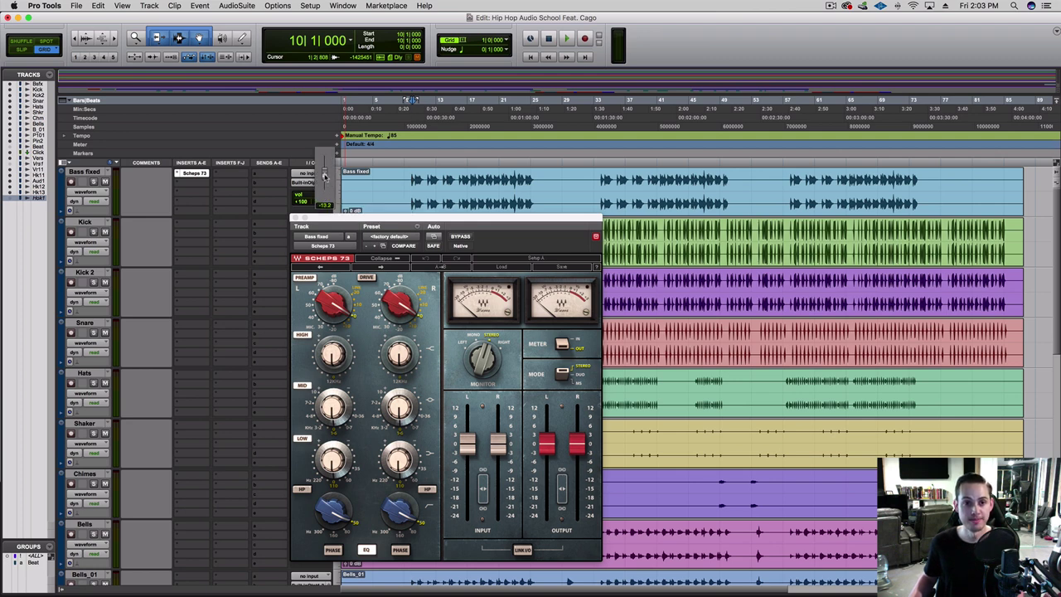
drag(324, 174, 326, 177)
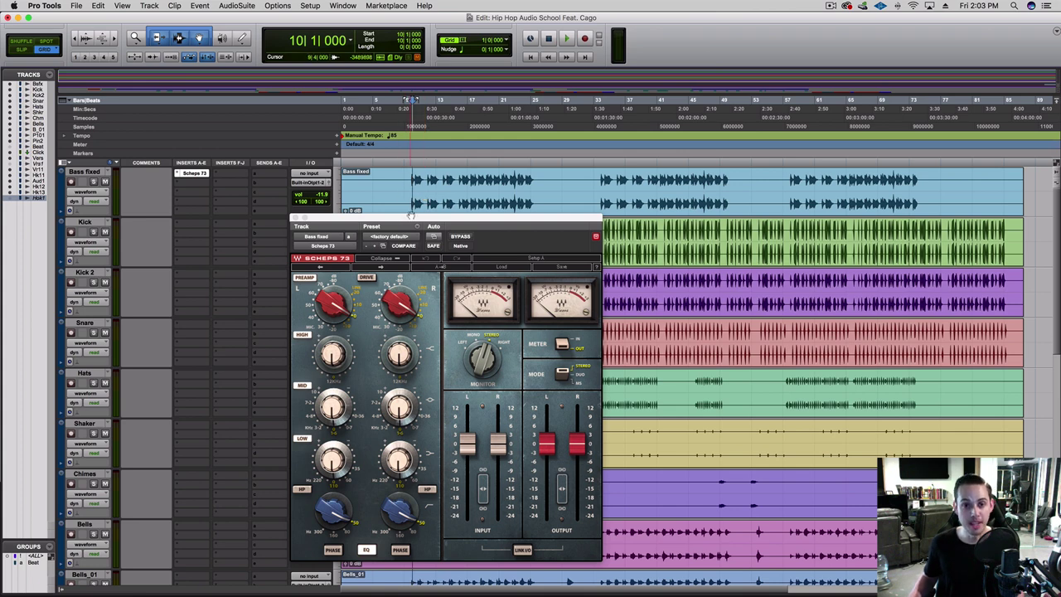
Raise the Bass fixed-01 clip gain to about +20 dB and play back to check the level.
drag(410, 215, 409, 222)
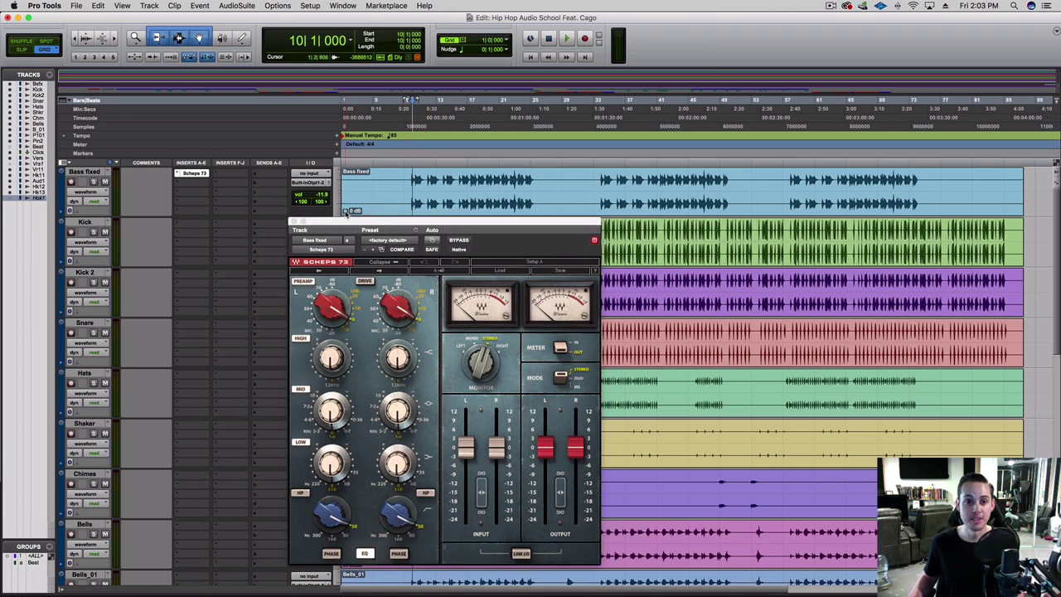
drag(346, 213, 347, 196)
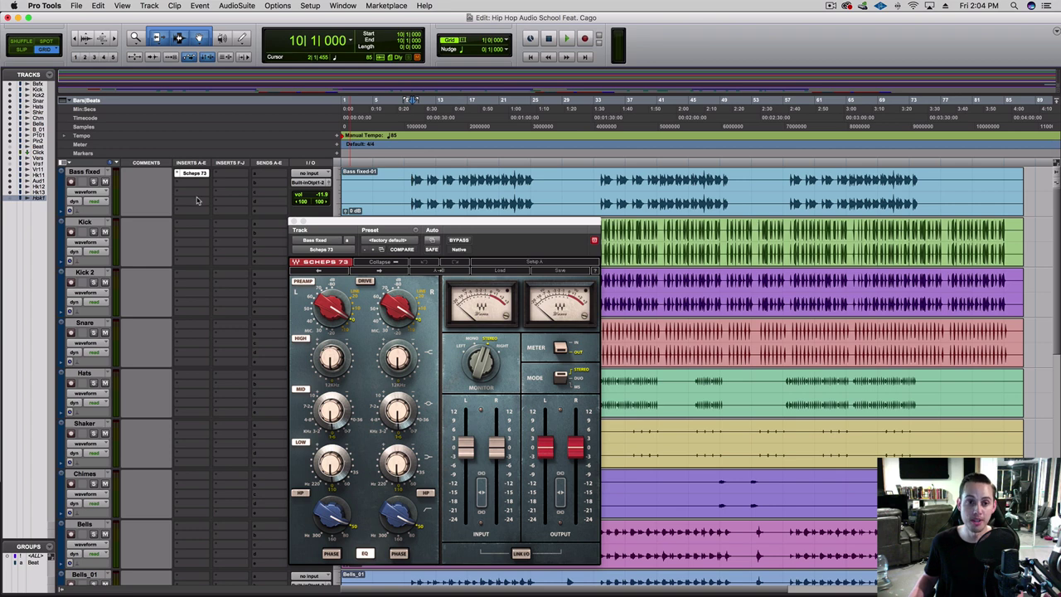
drag(344, 212, 345, 217)
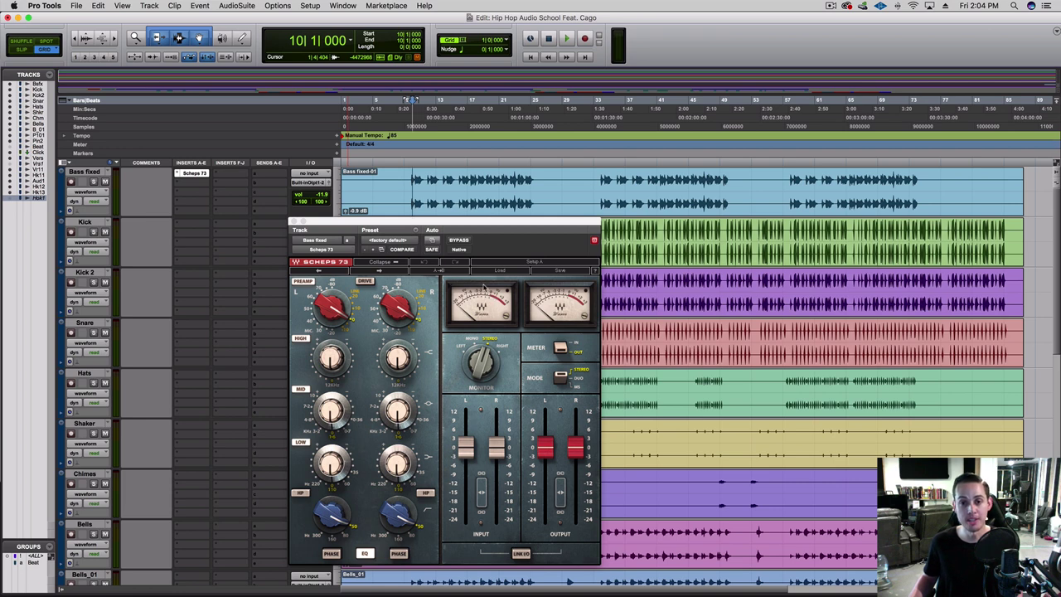
drag(345, 211, 323, 209)
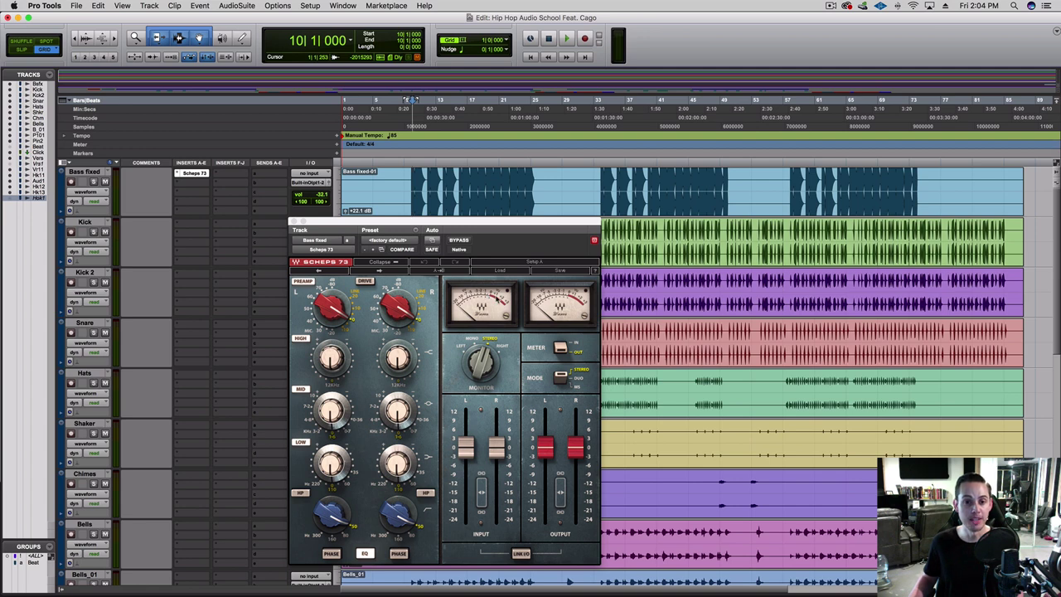
key(space)
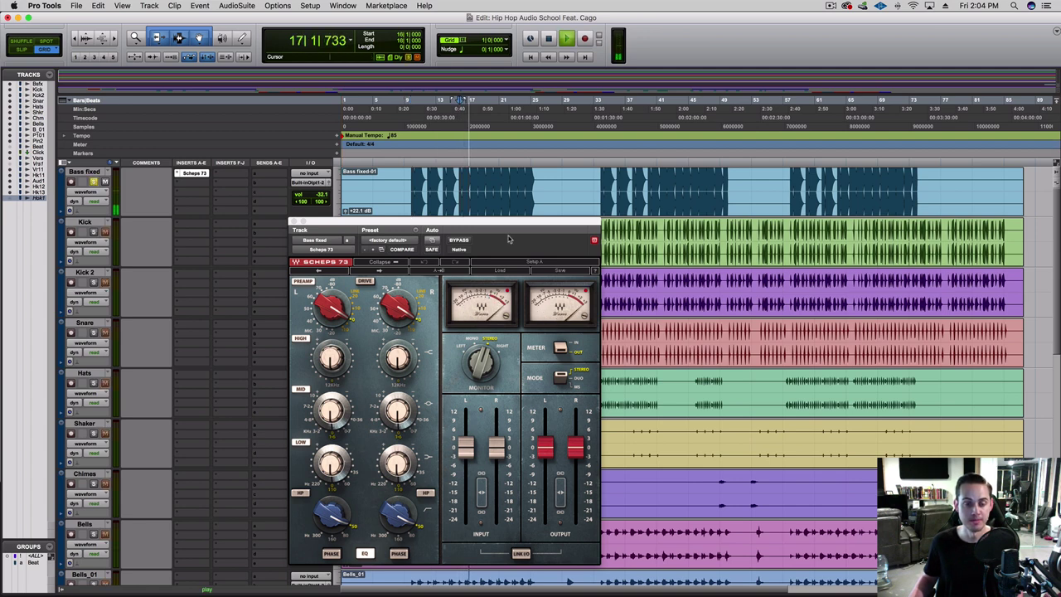
key(space)
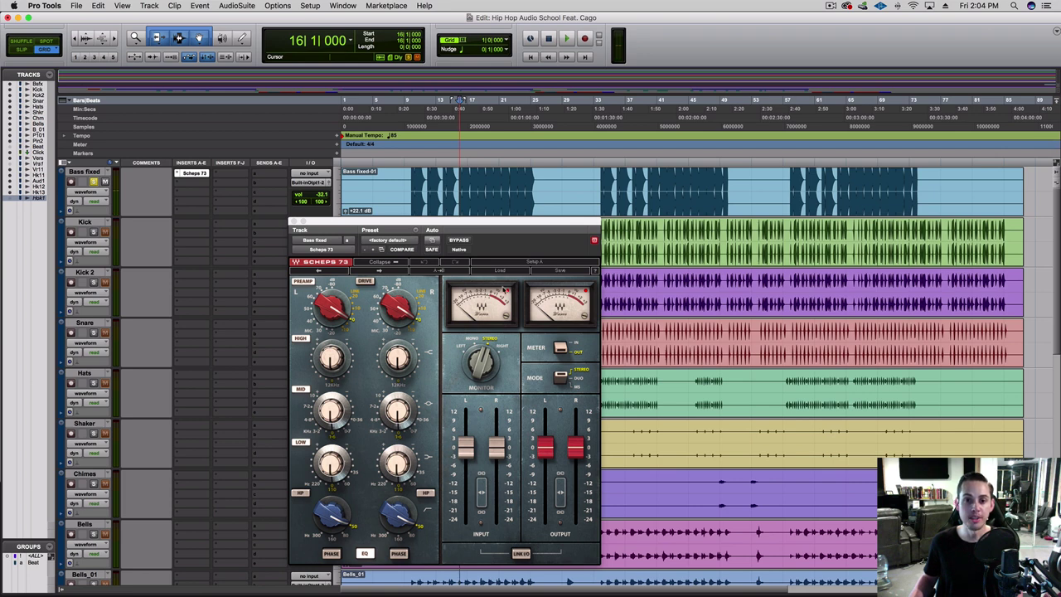
Boost the bass clip gain to +36.0 dB and play back while watching the Scheps 73 VU meter.
drag(345, 213, 346, 200)
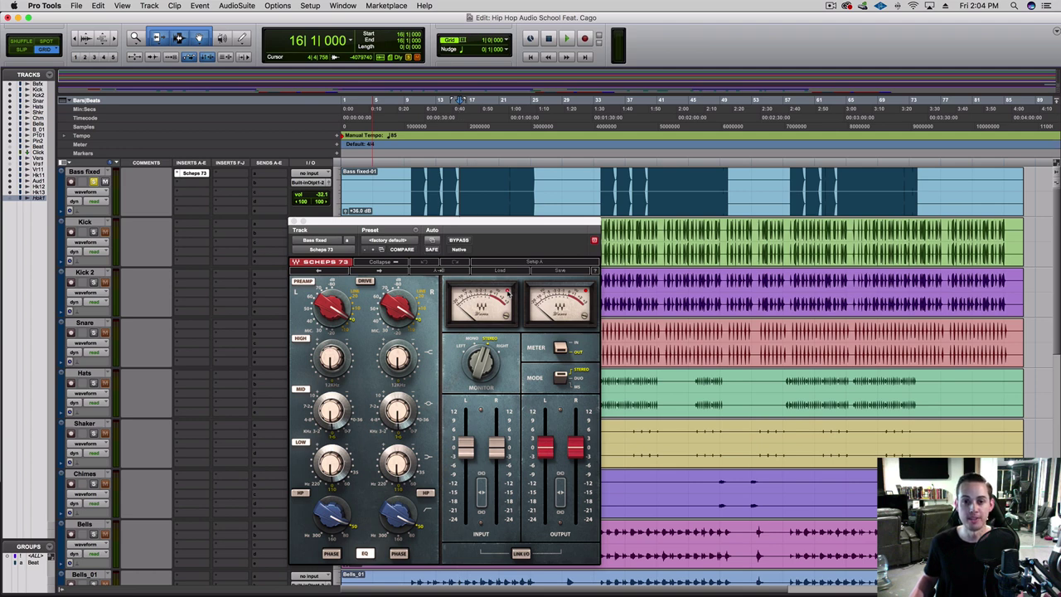
click(509, 292)
key(space)
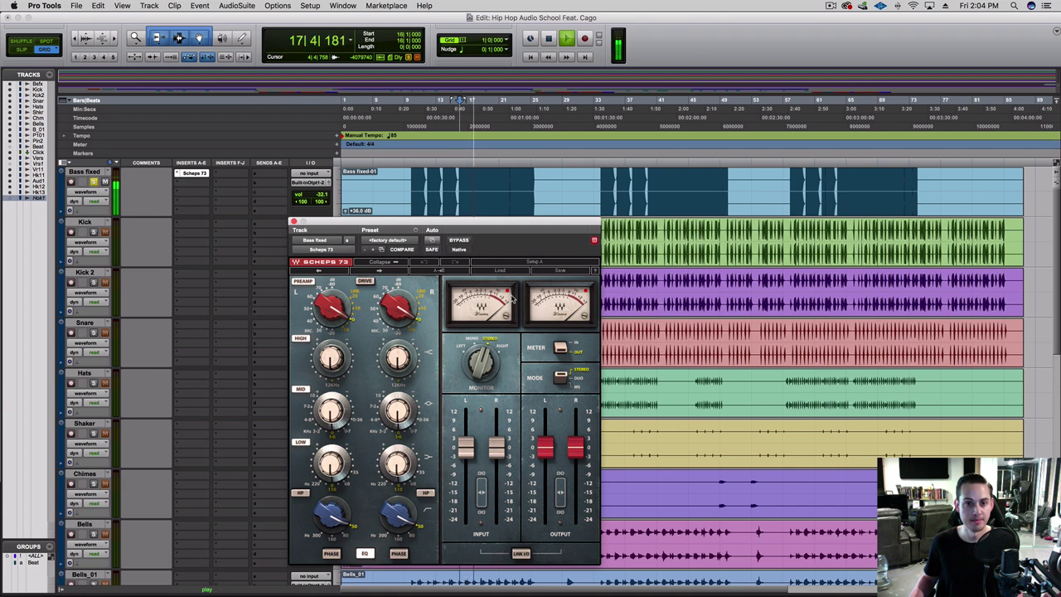
key(space)
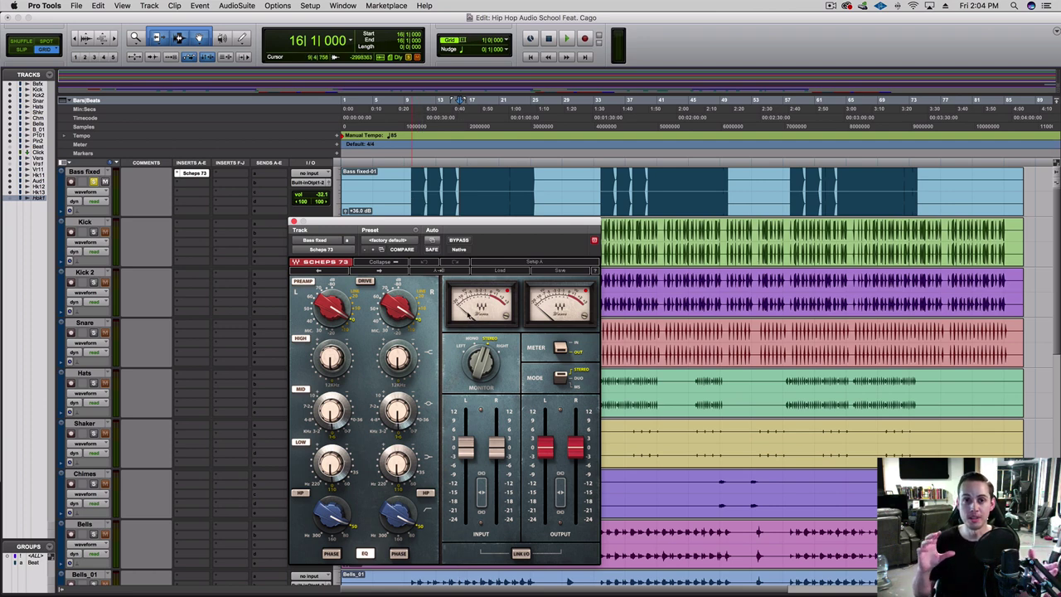
Compare bass playback with Scheps 73 bypassed and then re-enabled.
super+click(198, 177)
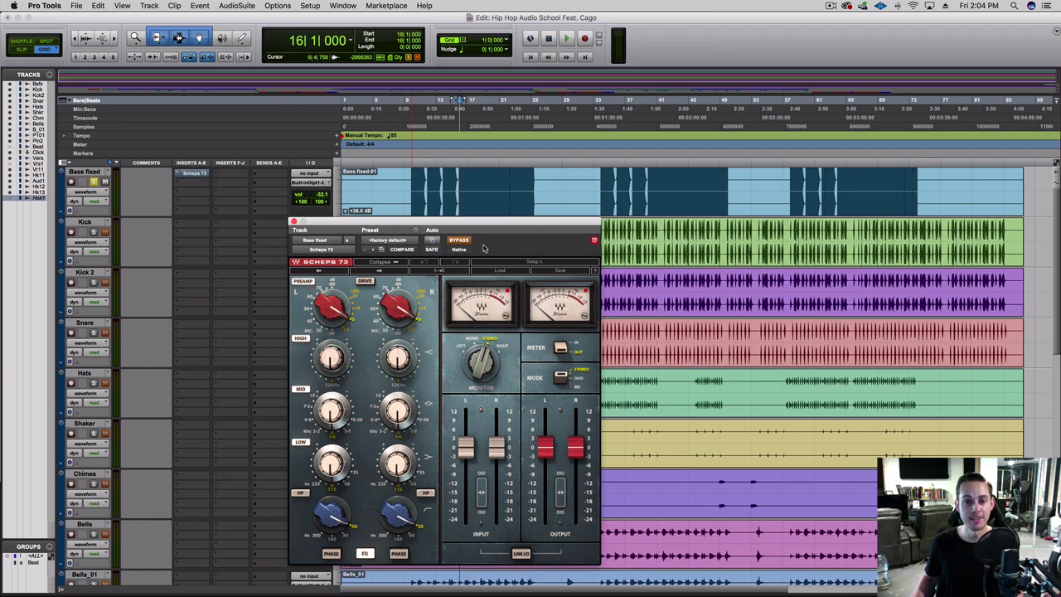
key(space)
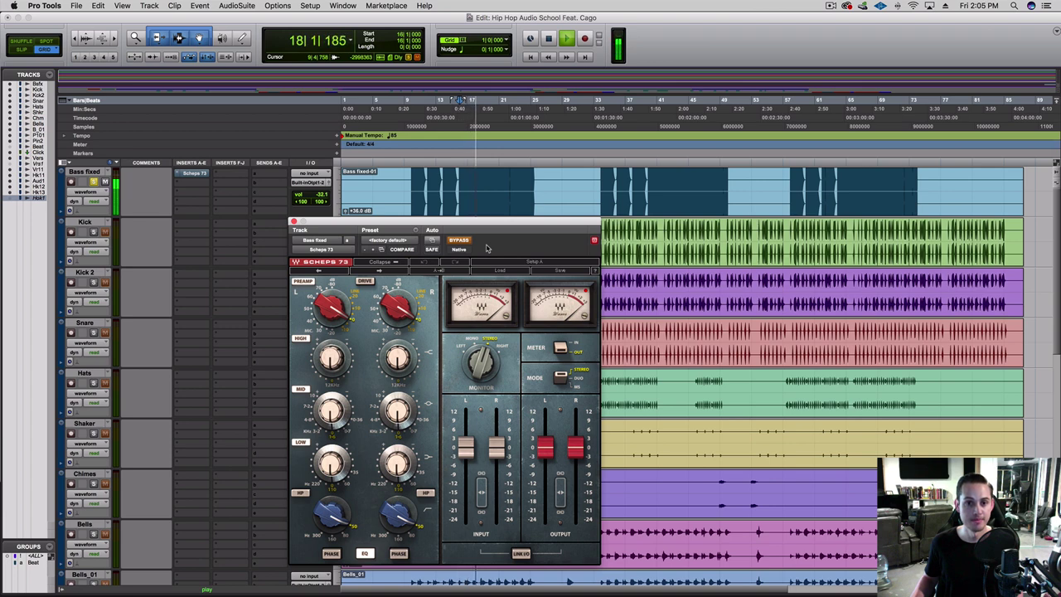
key(space)
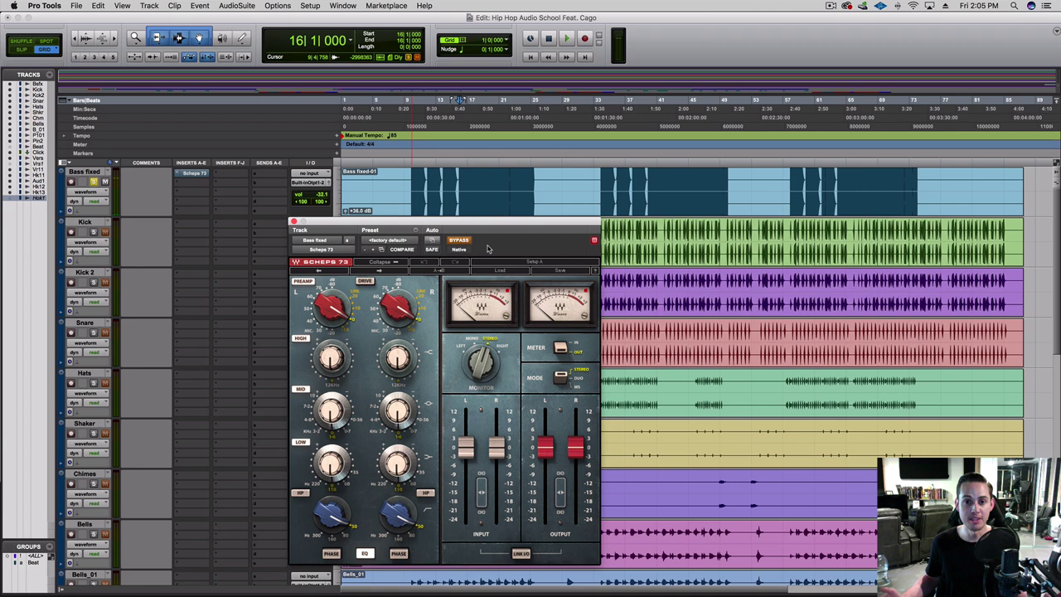
click(459, 242)
key(space)
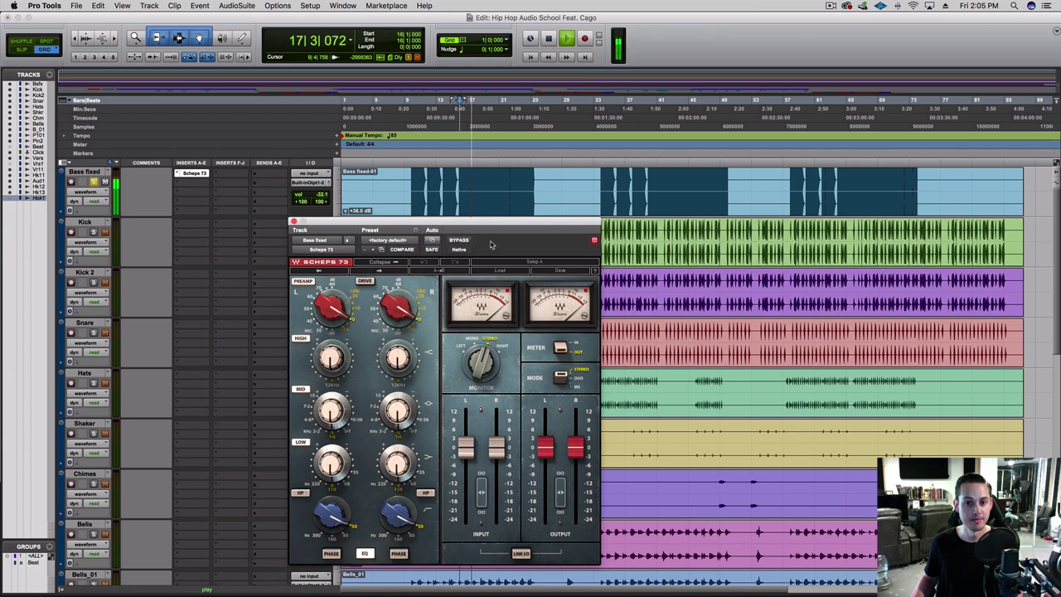
key(space)
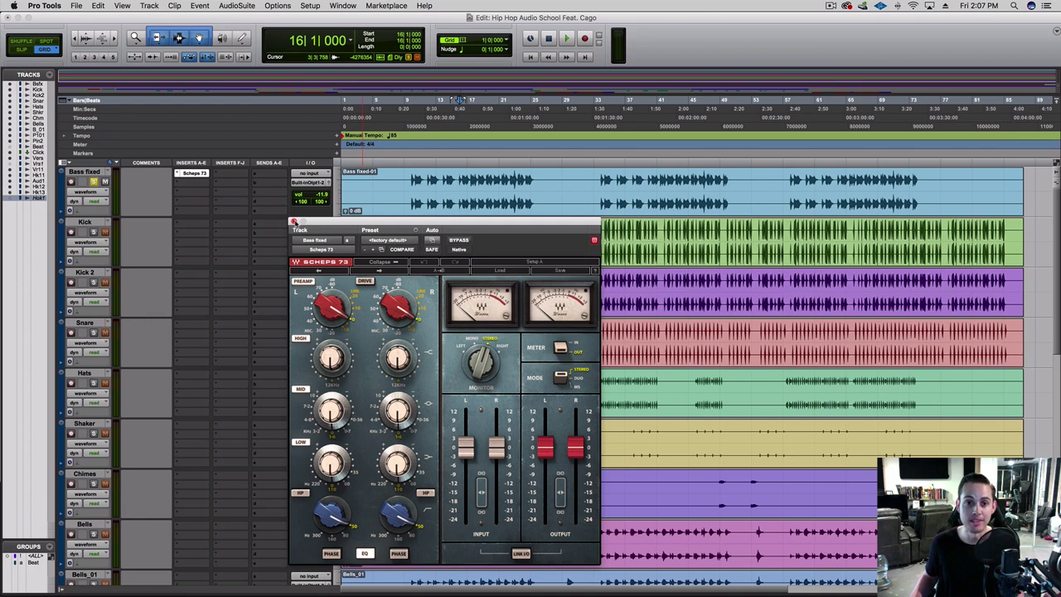
Insert FabFilter Pro-Q 3 on the Bass fixed track's second insert.
click(192, 194)
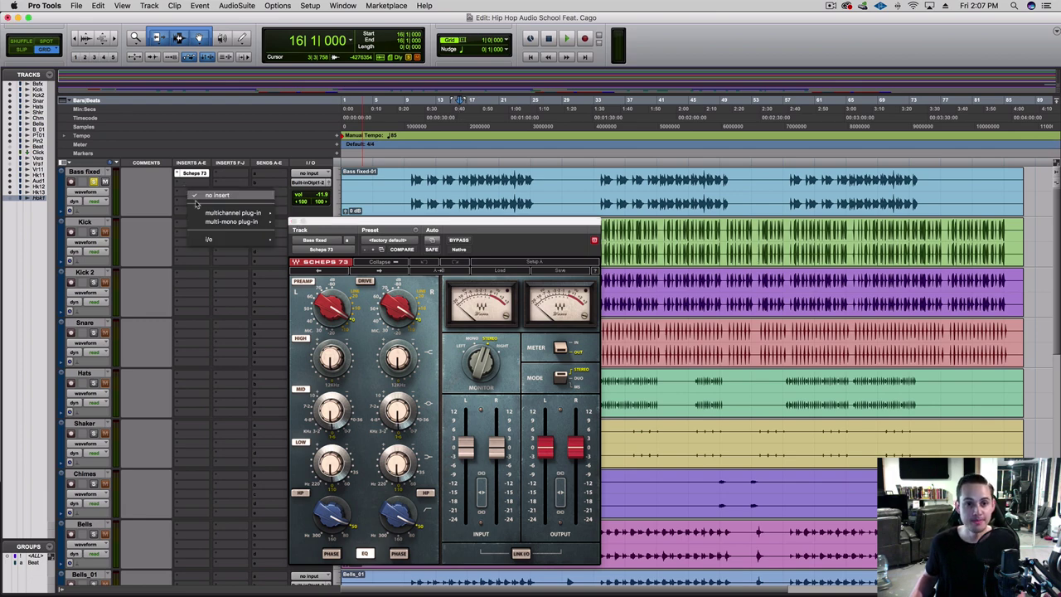
mouse_move(257, 213)
mouse_move(318, 215)
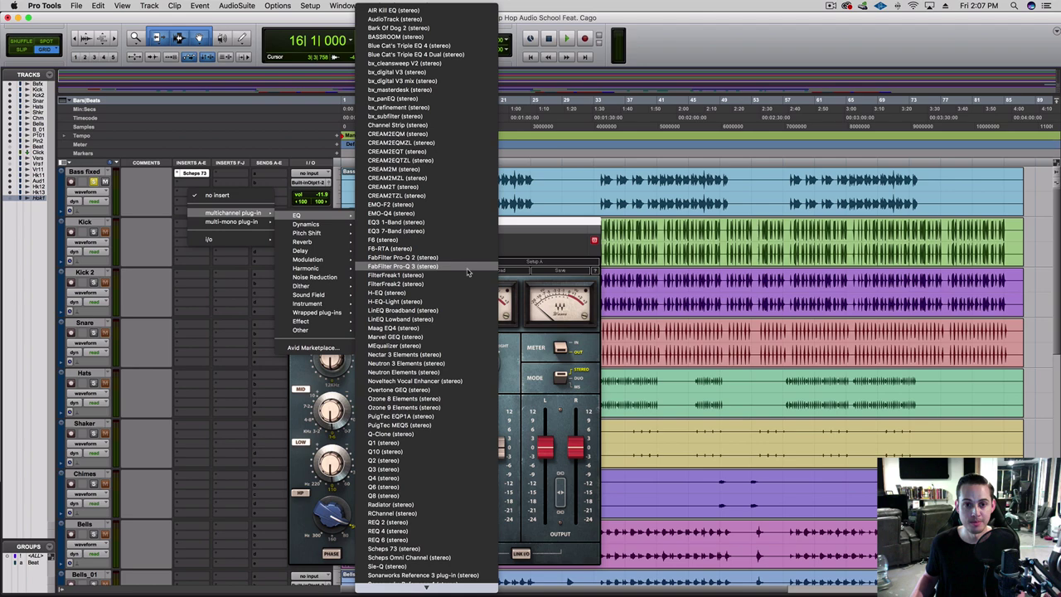
click(469, 266)
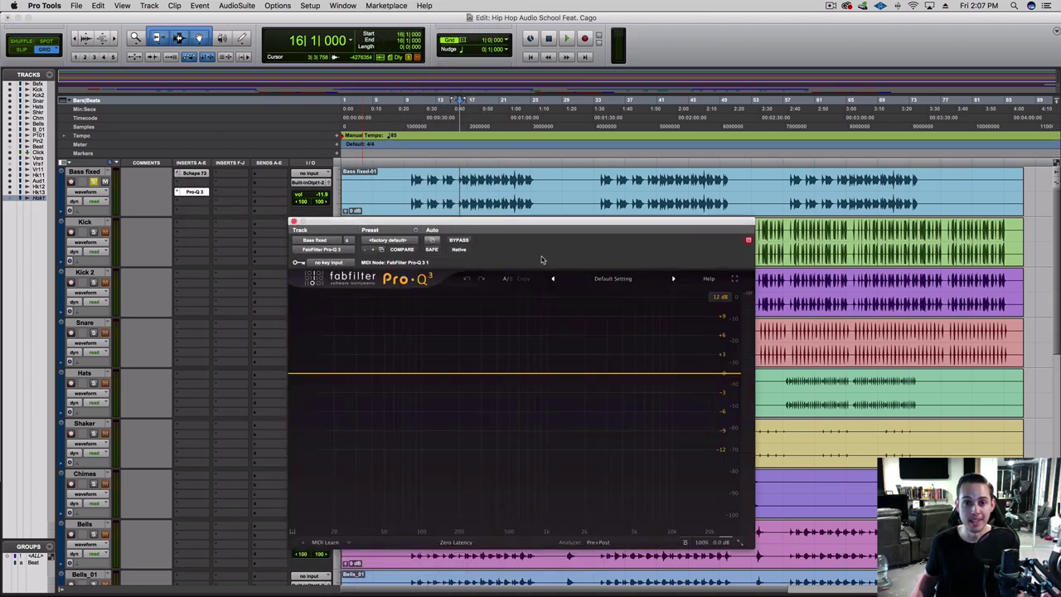
drag(507, 227, 506, 228)
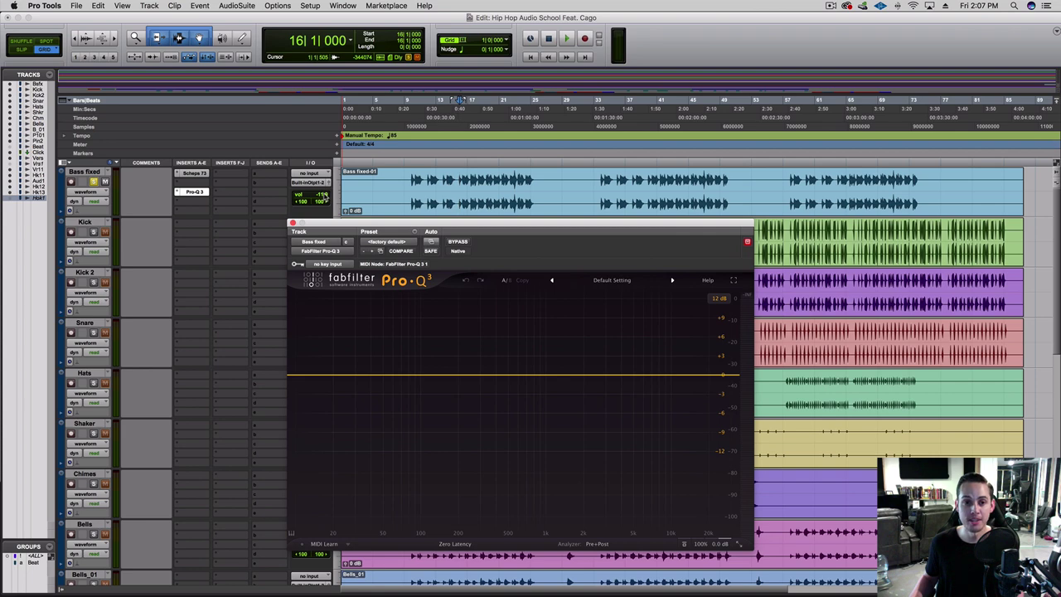
Lower the Bass fixed volume to -30.0 and play to view the bass spectrum.
drag(323, 195, 323, 209)
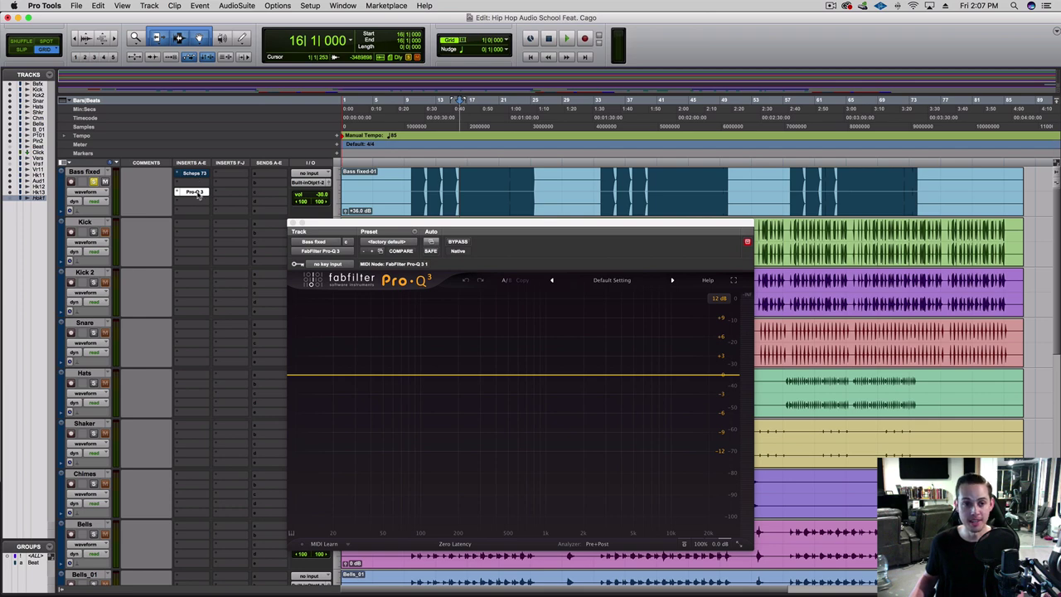
key(space)
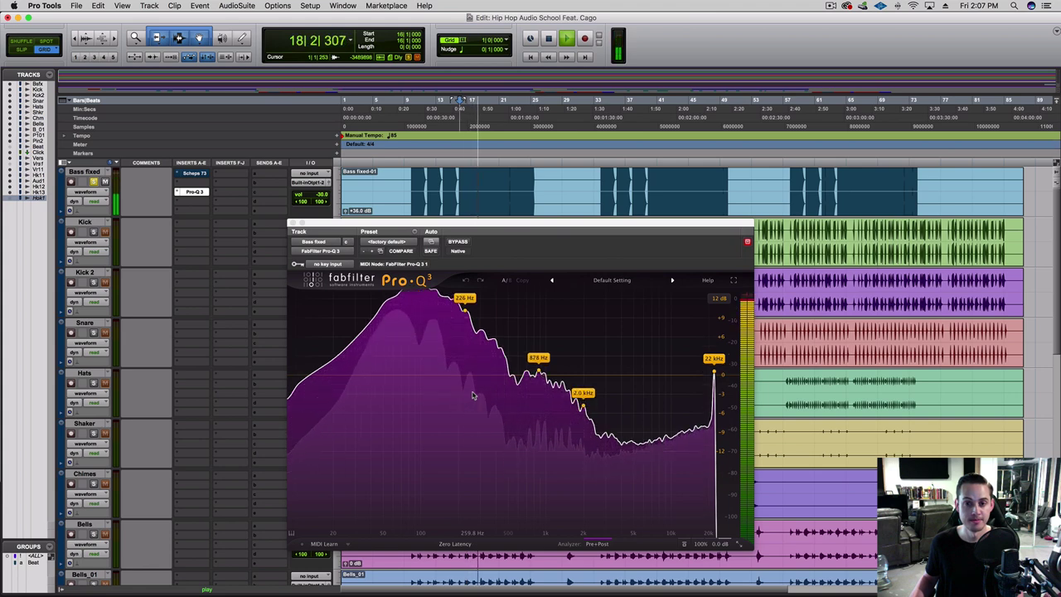
key(space)
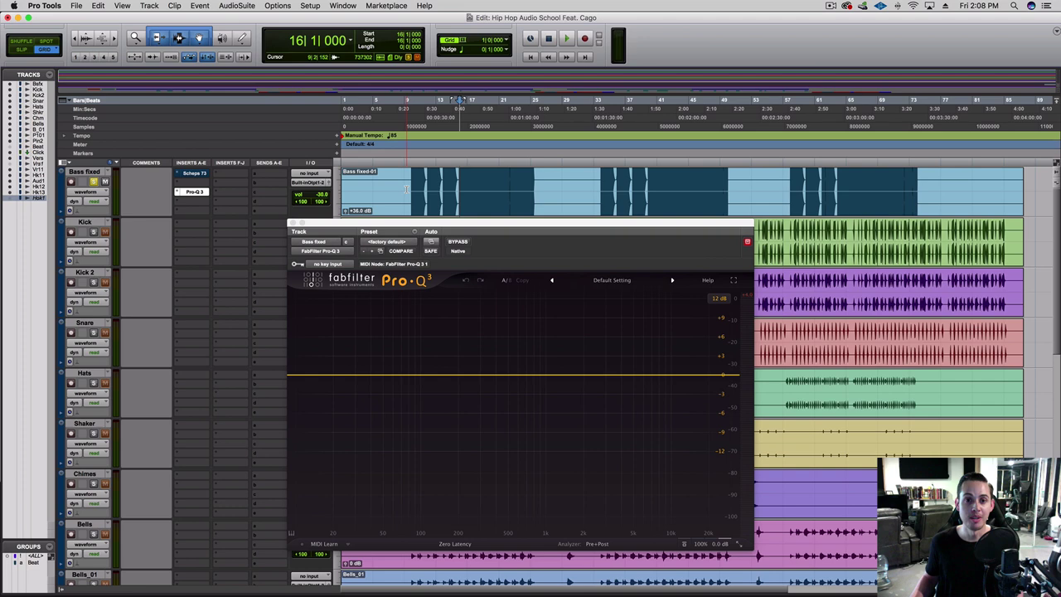
Bypass Pro-Q 3, show the Scheps 73 window, and play the bass to watch its VU meters.
super+click(193, 192)
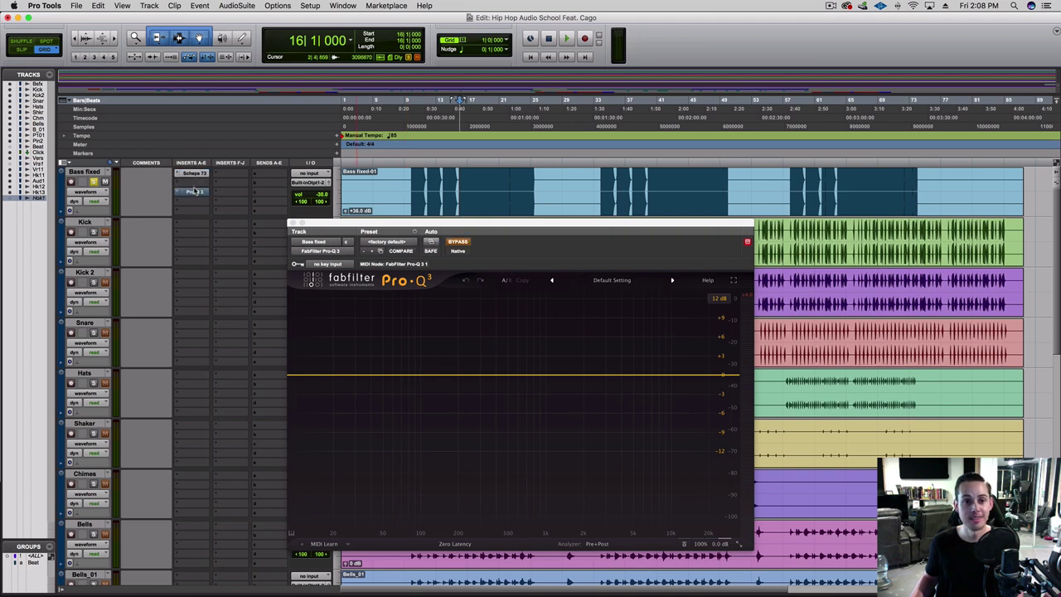
click(195, 172)
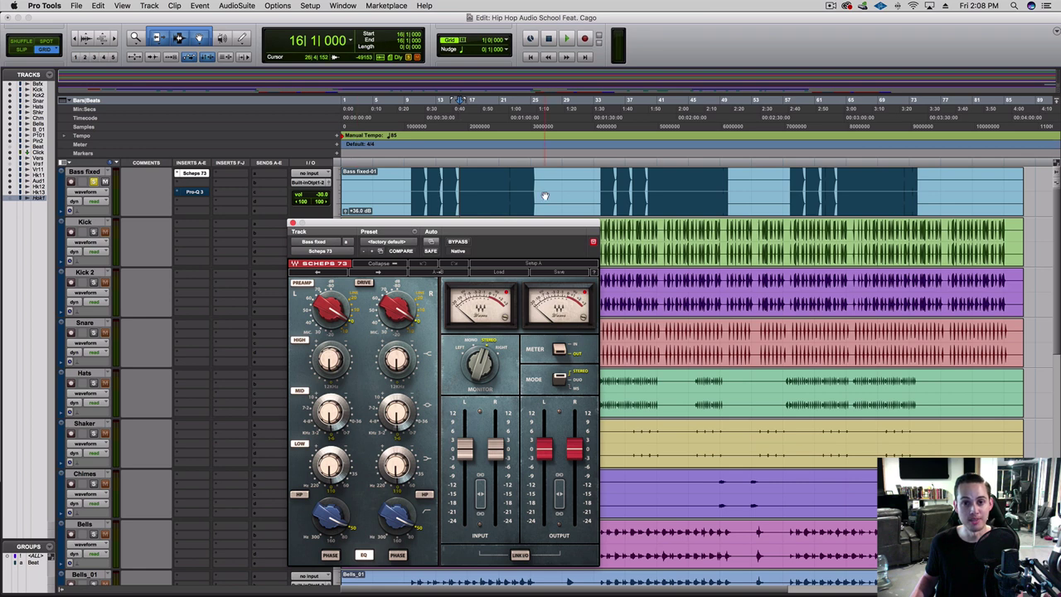
key(space)
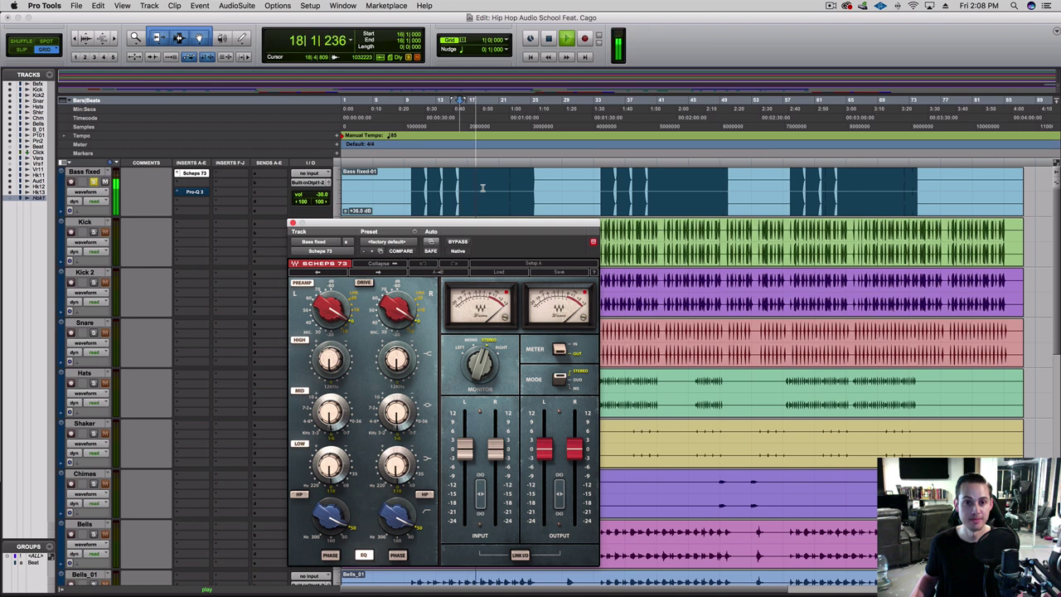
key(space)
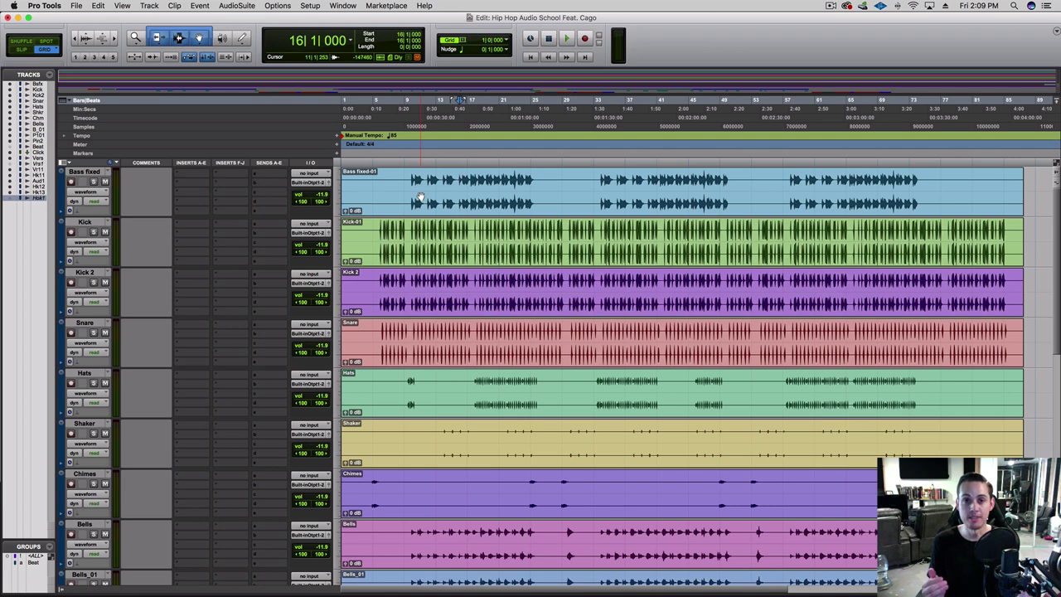
mouse_move(345, 258)
mouse_down()
mouse_move(347, 247)
mouse_move(348, 277)
mouse_up()
alt+click(349, 260)
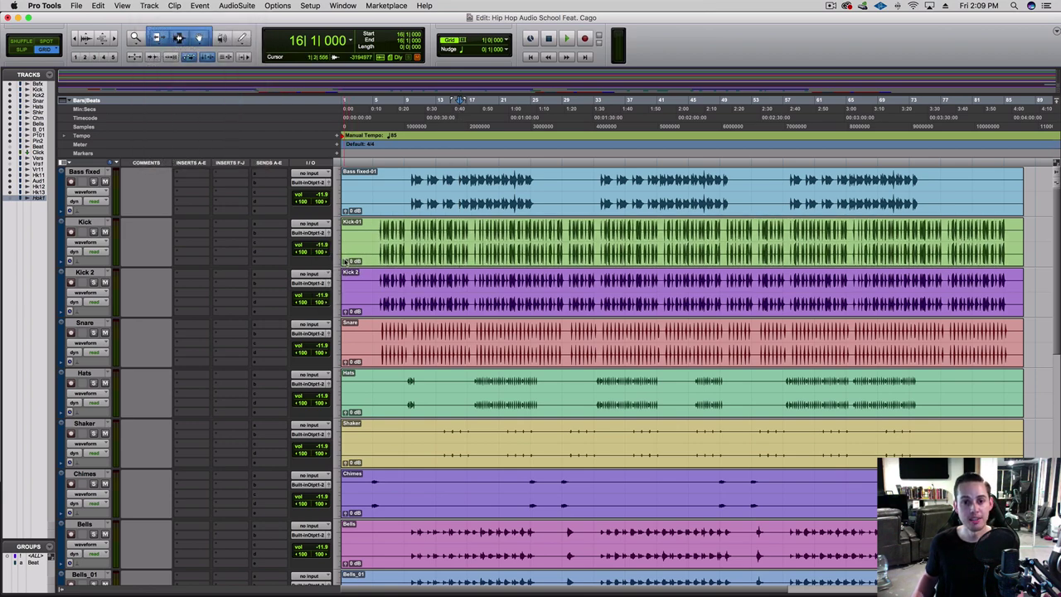
click(127, 6)
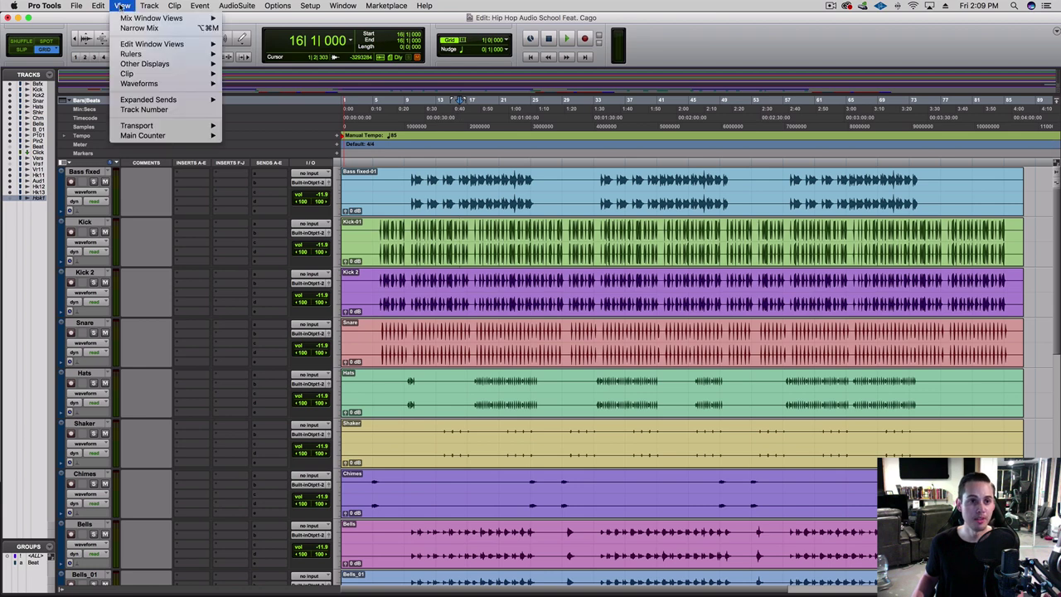
mouse_move(139, 74)
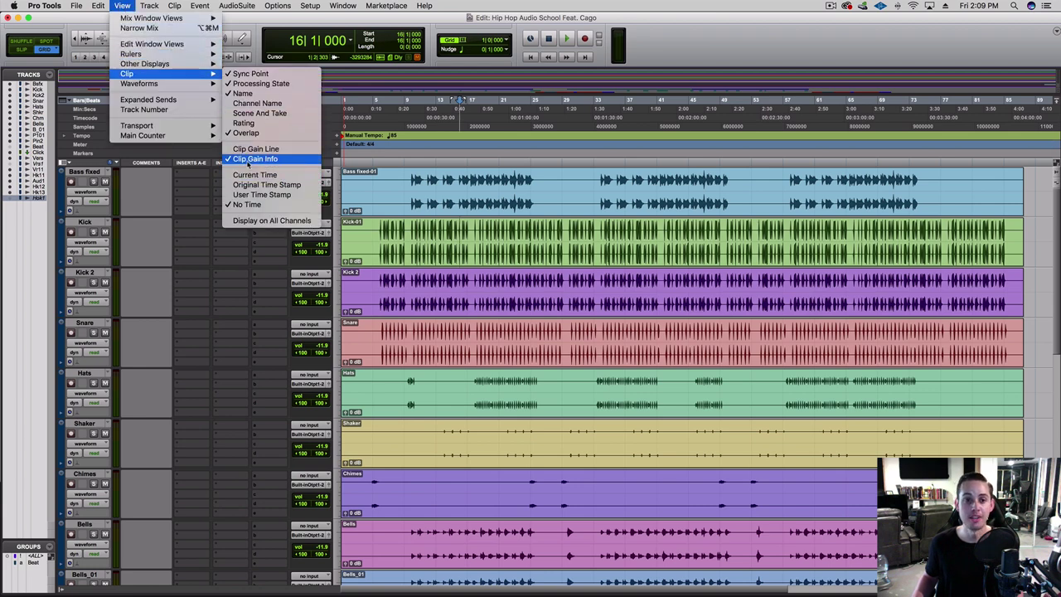
click(247, 160)
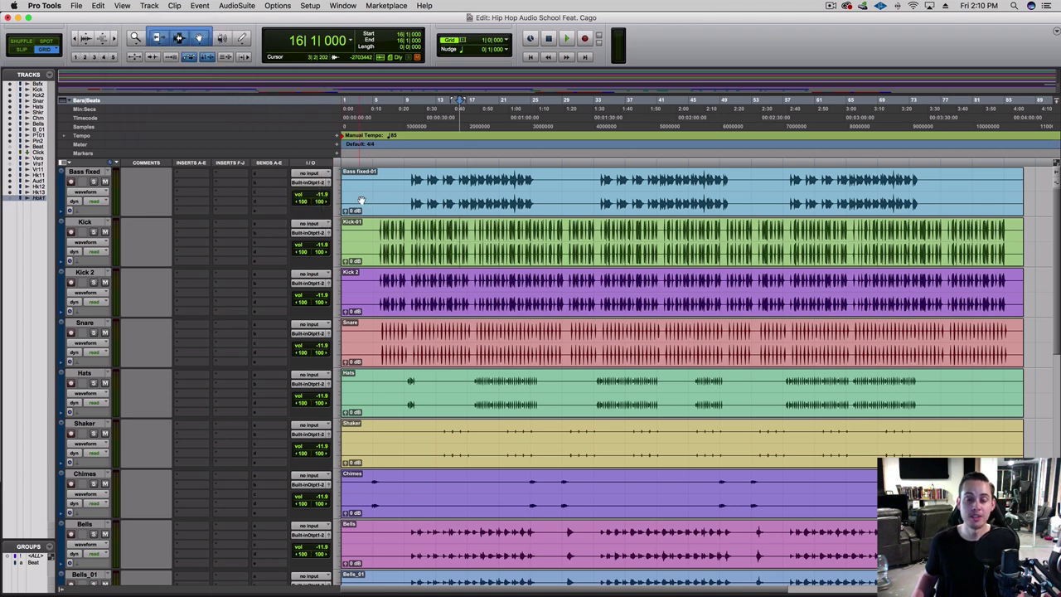
Add a multi-mono Trim plug-in to the Bass fixed track's first insert.
click(183, 175)
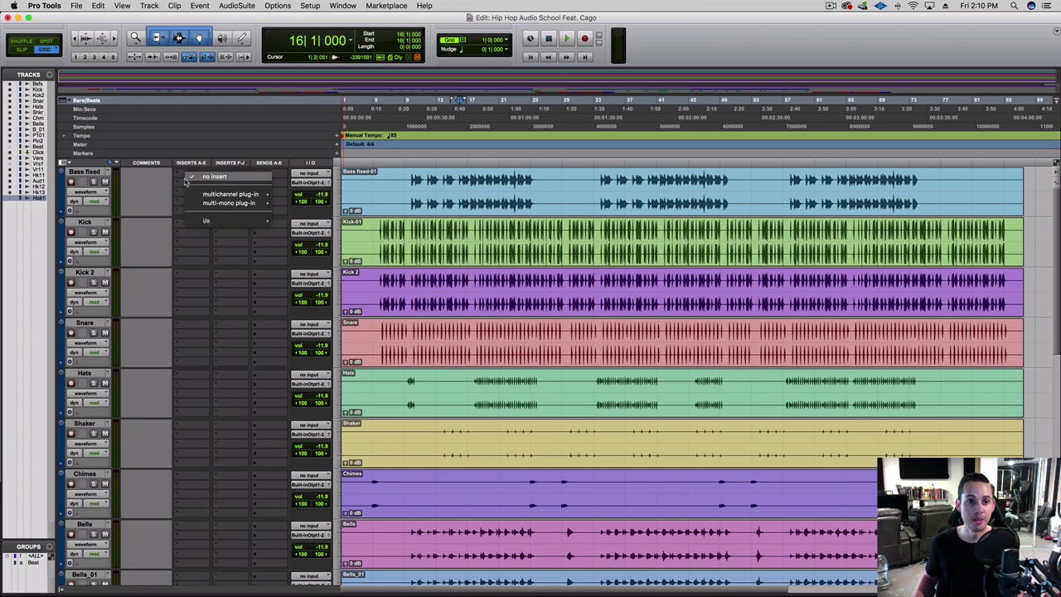
mouse_move(199, 203)
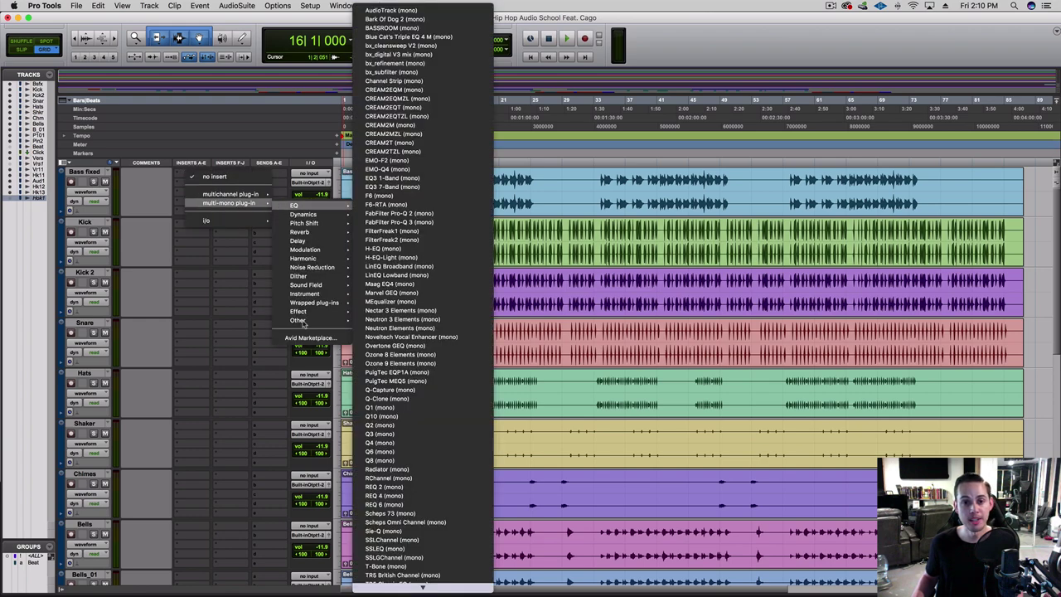
mouse_move(303, 323)
click(408, 578)
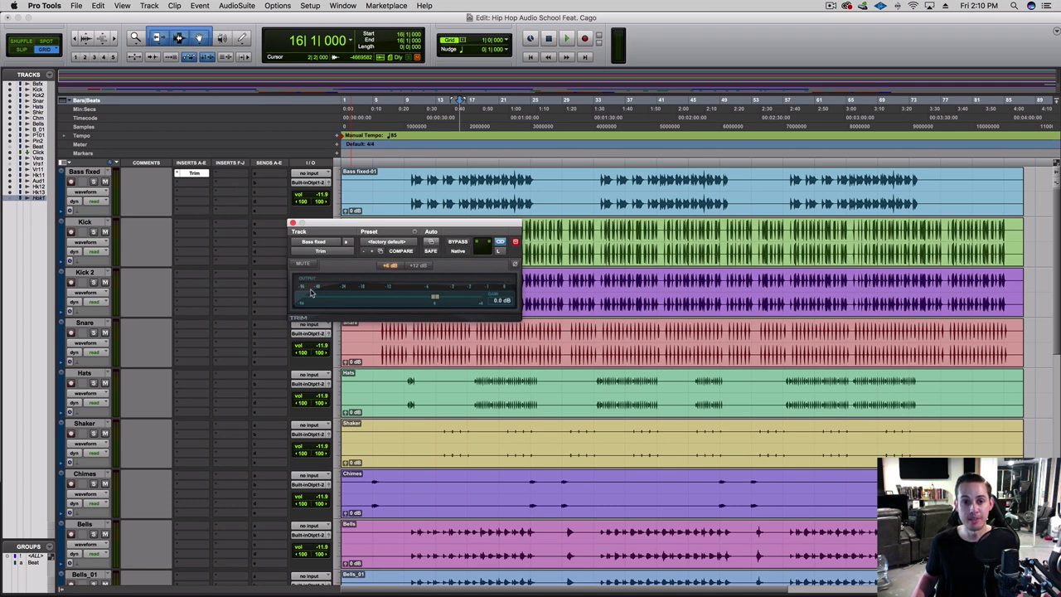
Adjust the Trim plug-in's gain slider and move its window down.
mouse_move(434, 300)
mouse_down()
mouse_move(403, 300)
mouse_move(479, 300)
mouse_move(444, 298)
mouse_up()
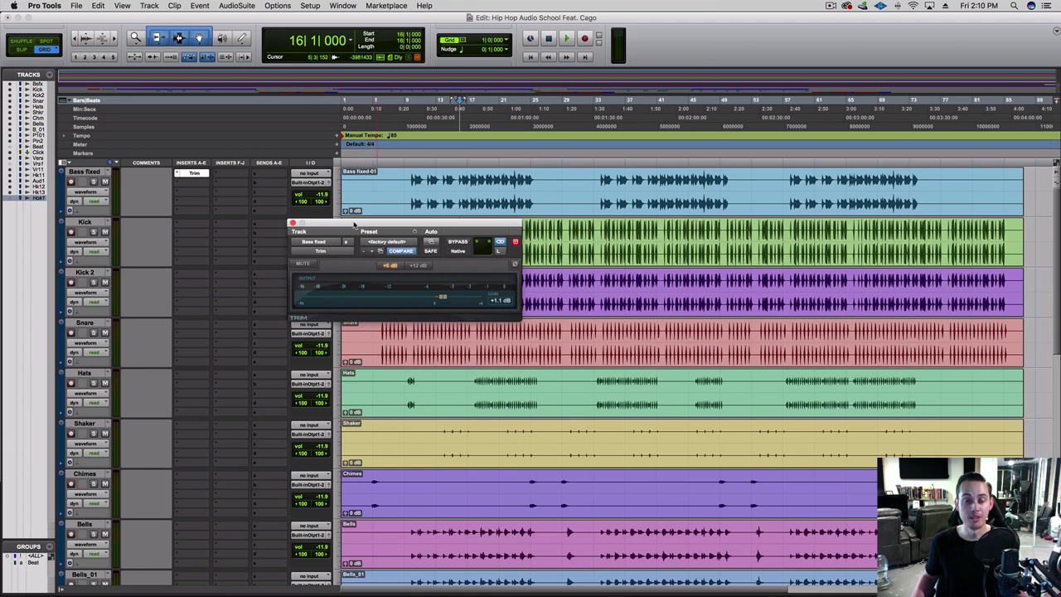
drag(379, 229, 354, 235)
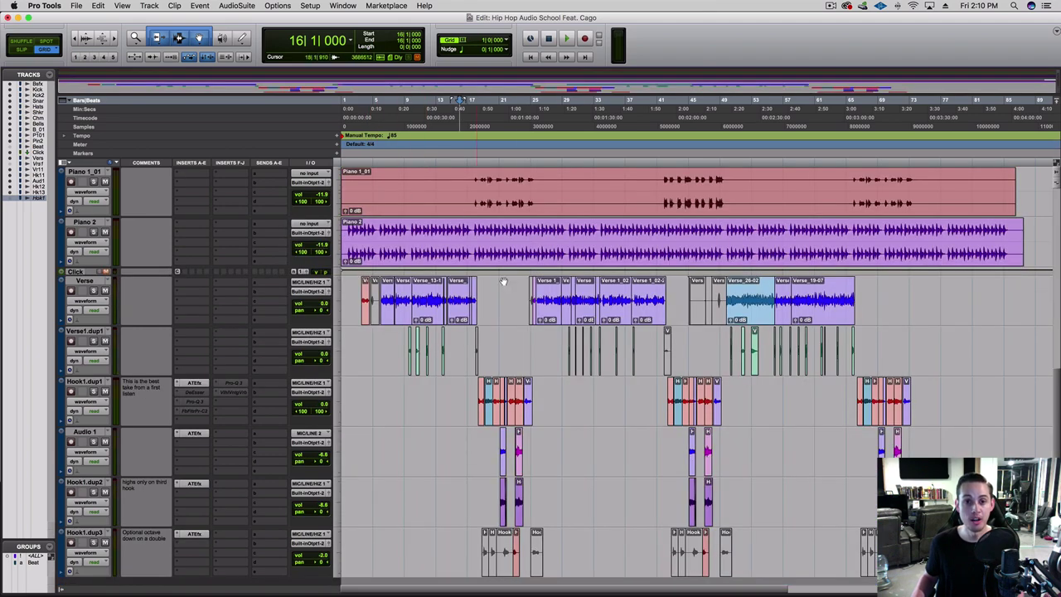
scroll(522, 419, down, 1)
scroll(522, 418, up, 1)
scroll(522, 419, up, 10)
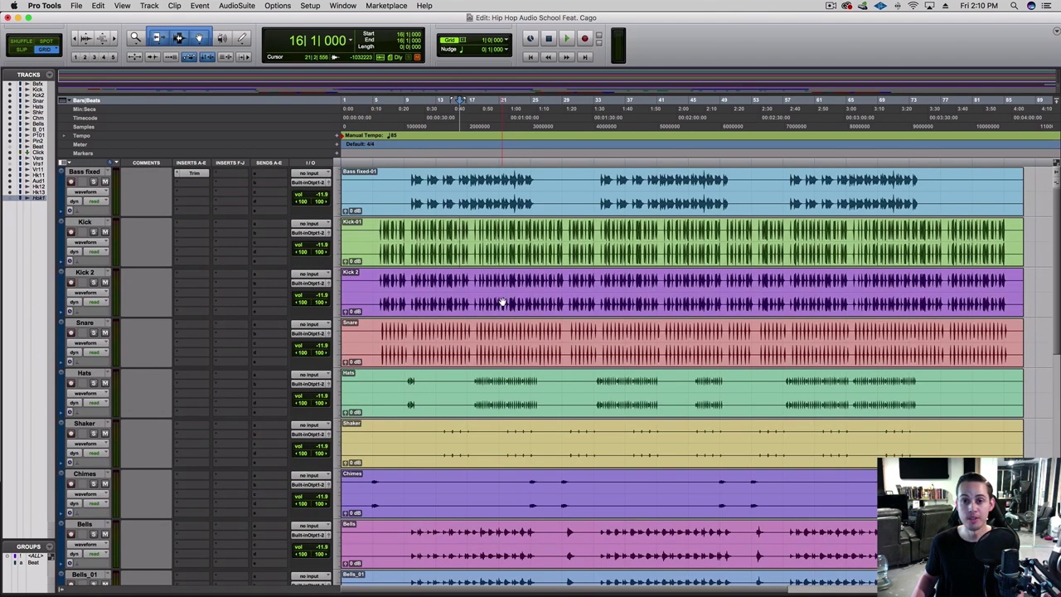